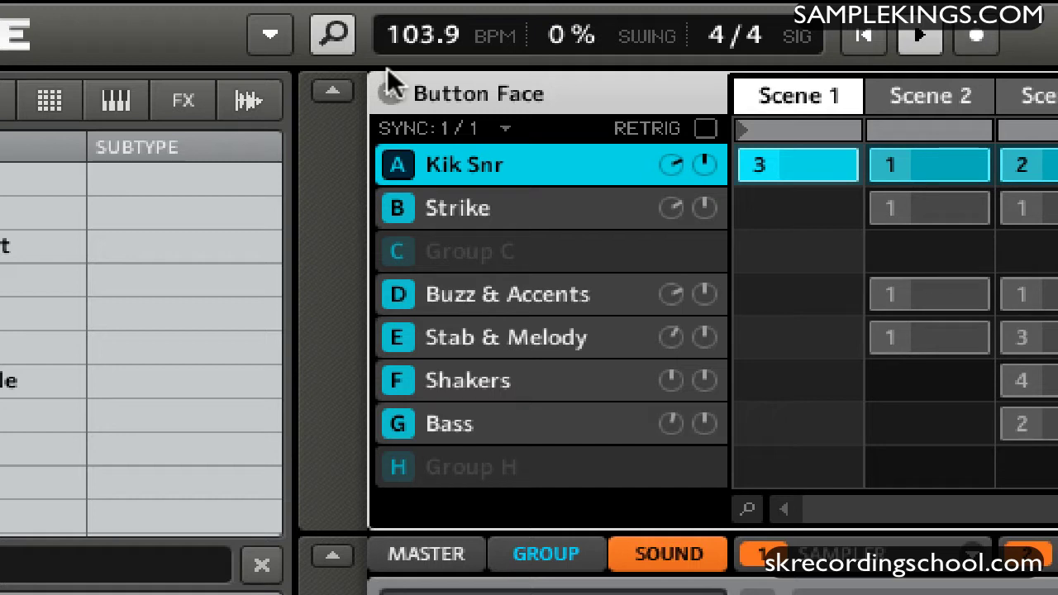
Stop playback of the Button Face project.
key("space")
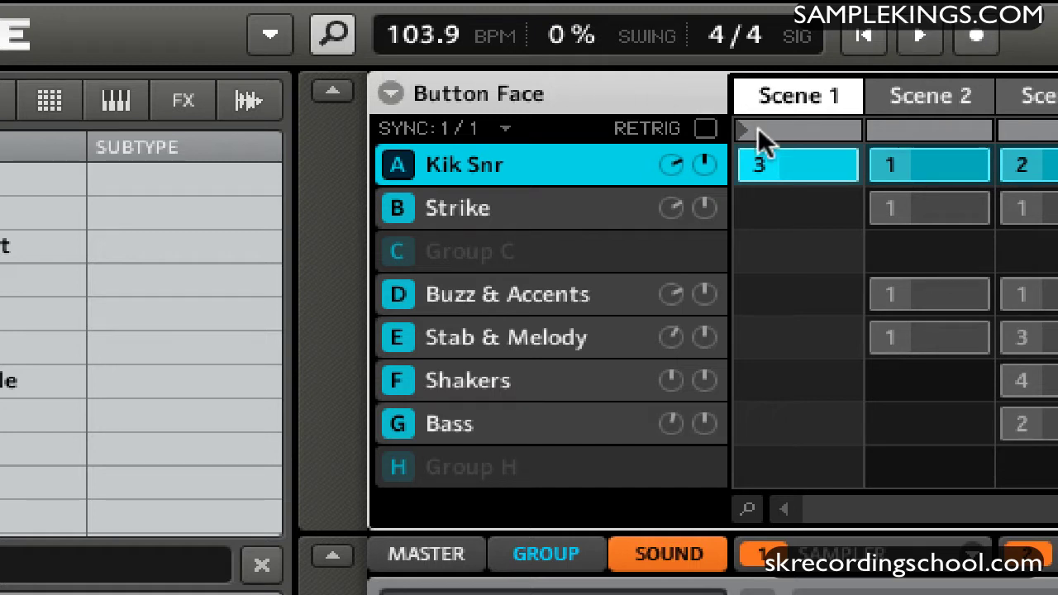
Open Export Audio from the File menu and set its Region to All Scenes.
left_click(270, 35)
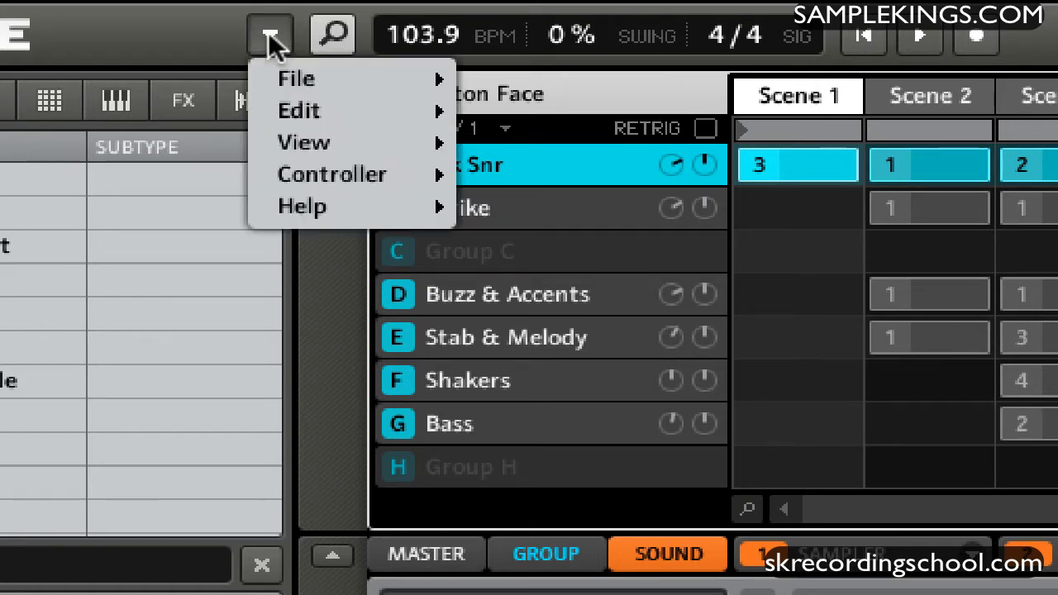
mouse_move(271, 93)
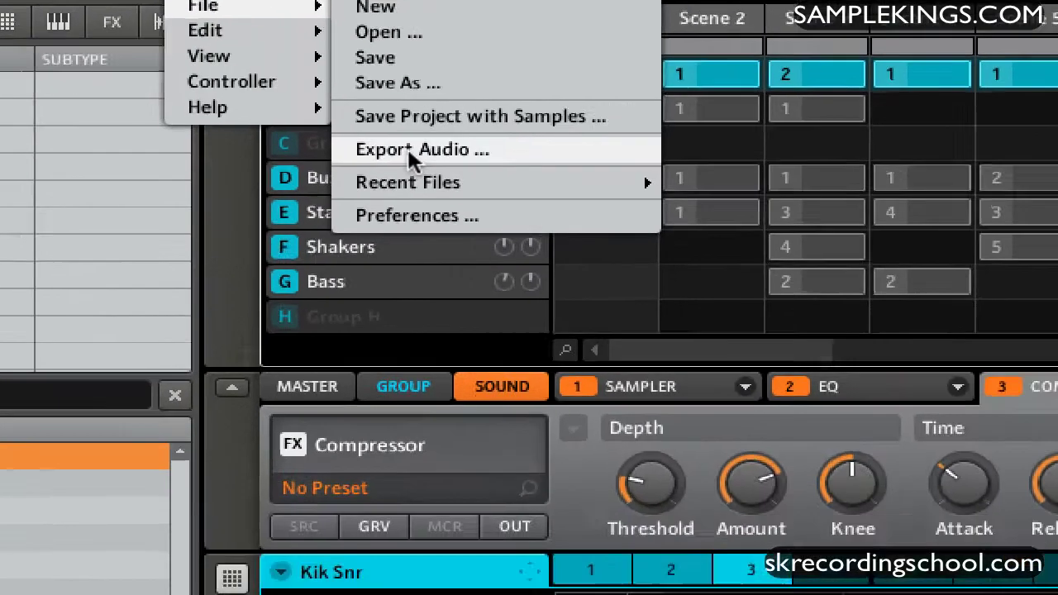
left_click(551, 259)
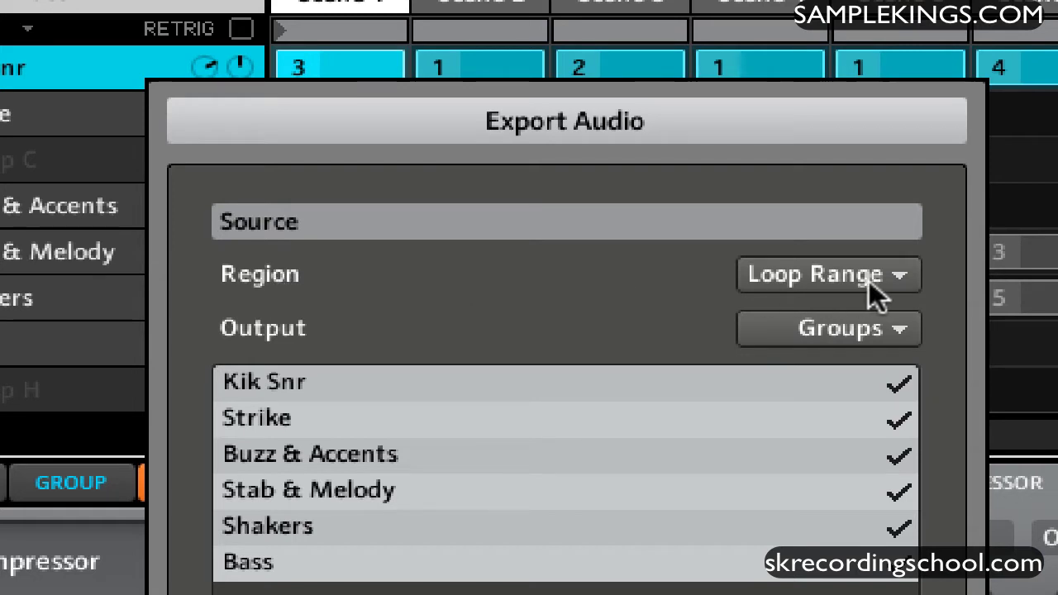
left_click(894, 276)
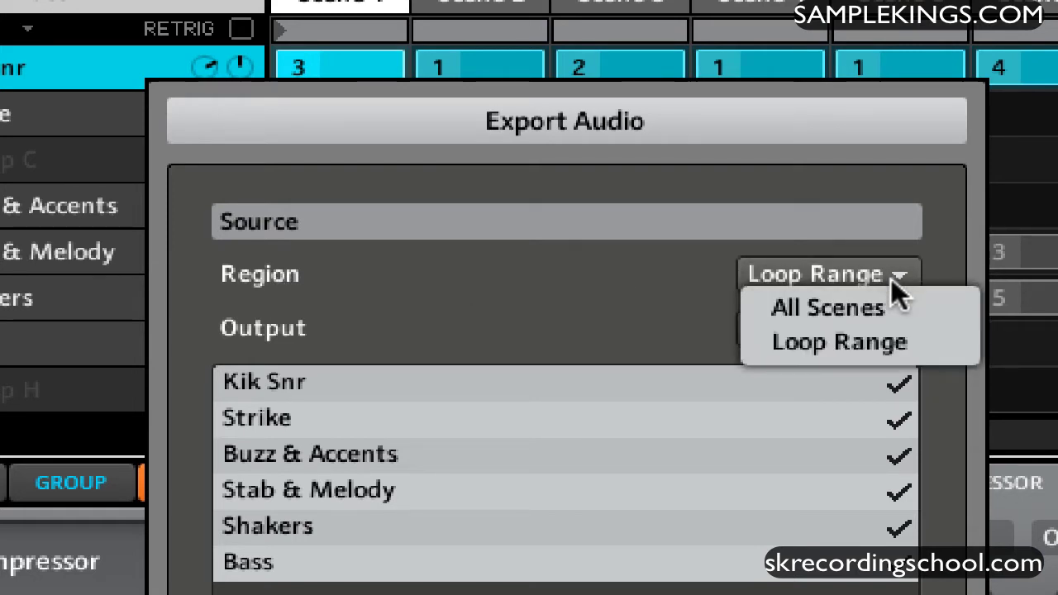
left_click(886, 303)
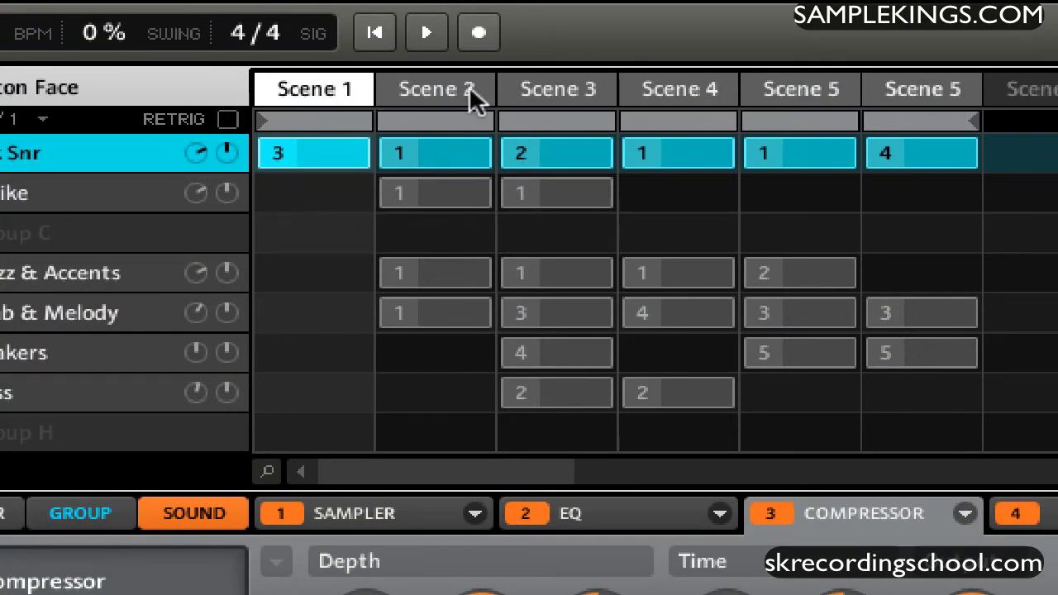
Drag the arrangement loop range so it spans Scene 2 through Scene 3.
left_click(459, 124)
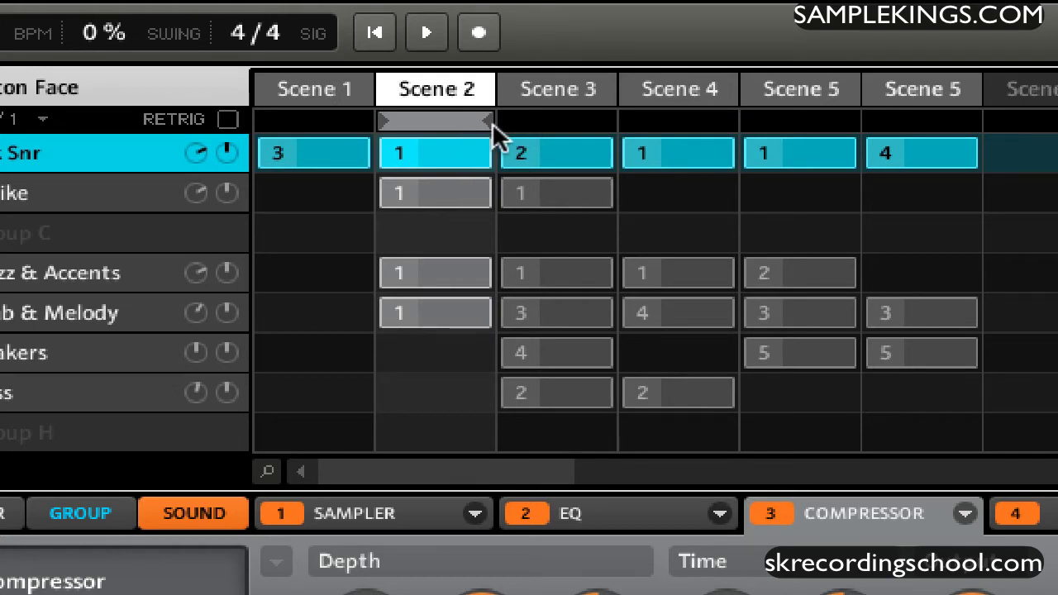
left_click_drag(492, 124, 568, 126)
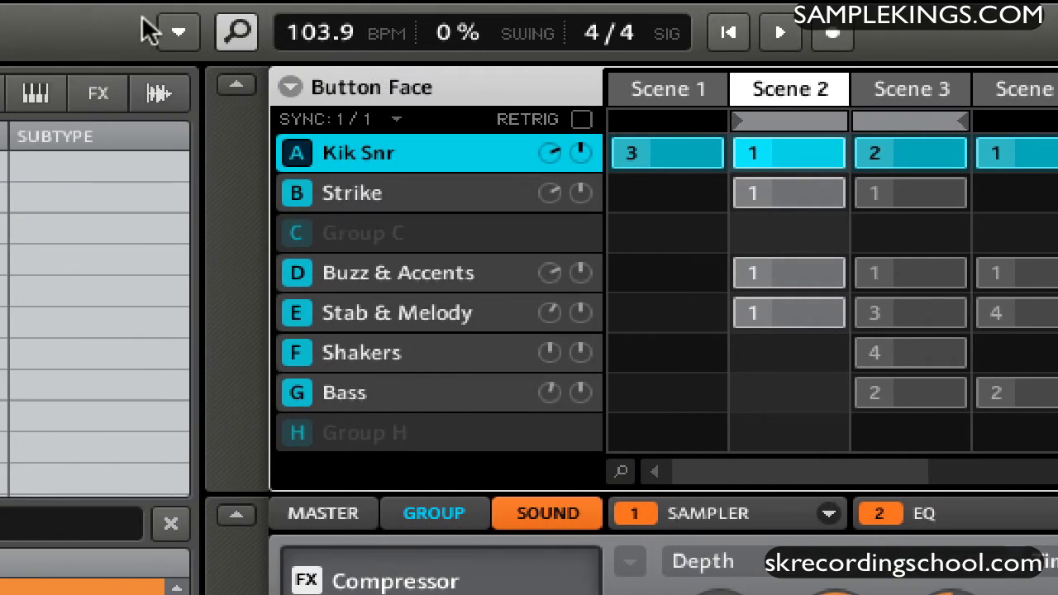
left_click(178, 33)
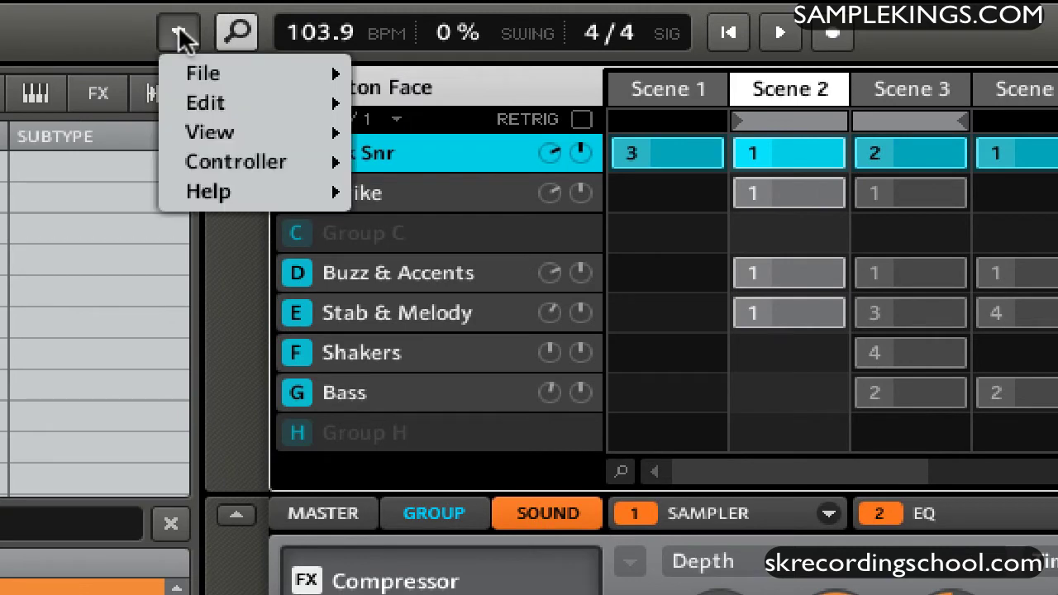
mouse_move(198, 76)
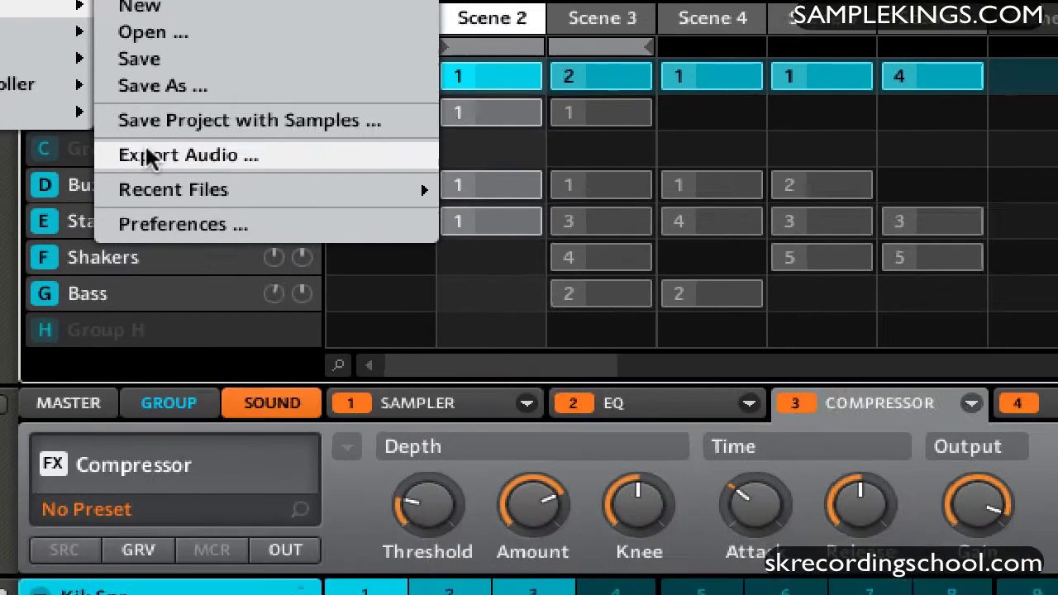
Reopen Export Audio and set Region to Loop Range.
left_click(411, 241)
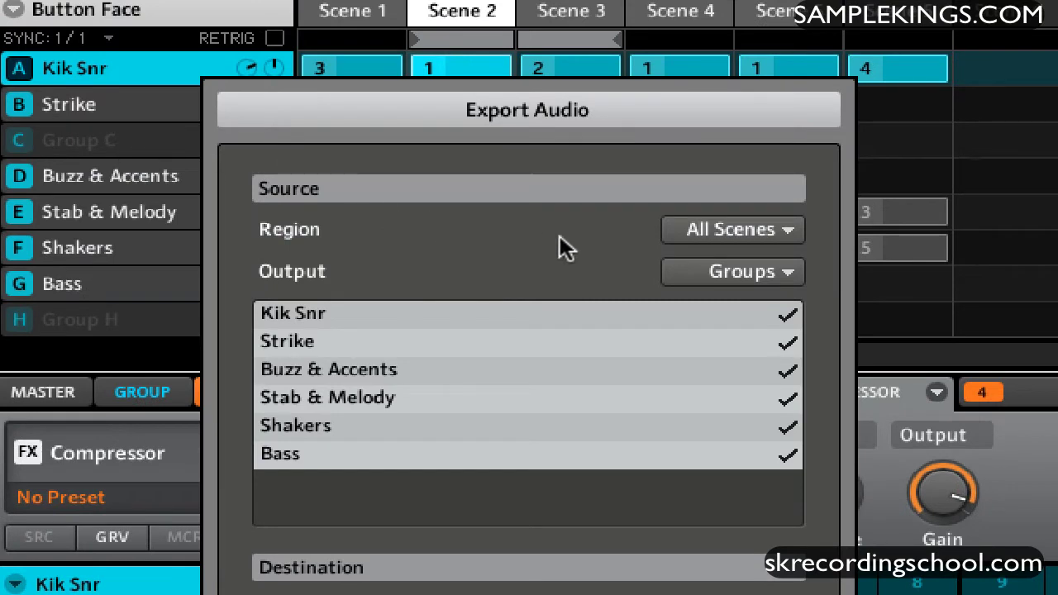
left_click(755, 228)
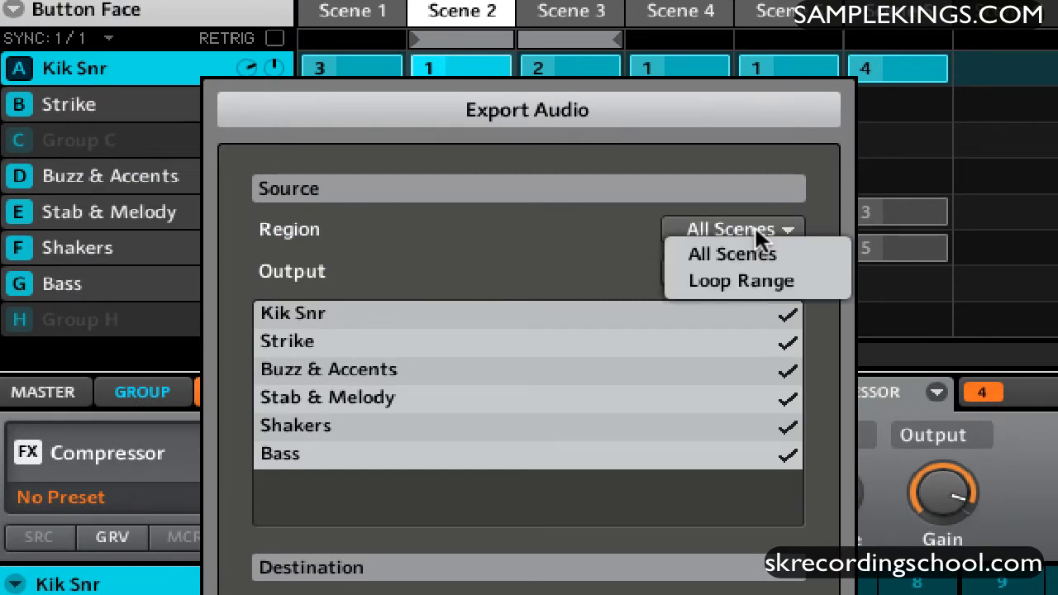
left_click(759, 285)
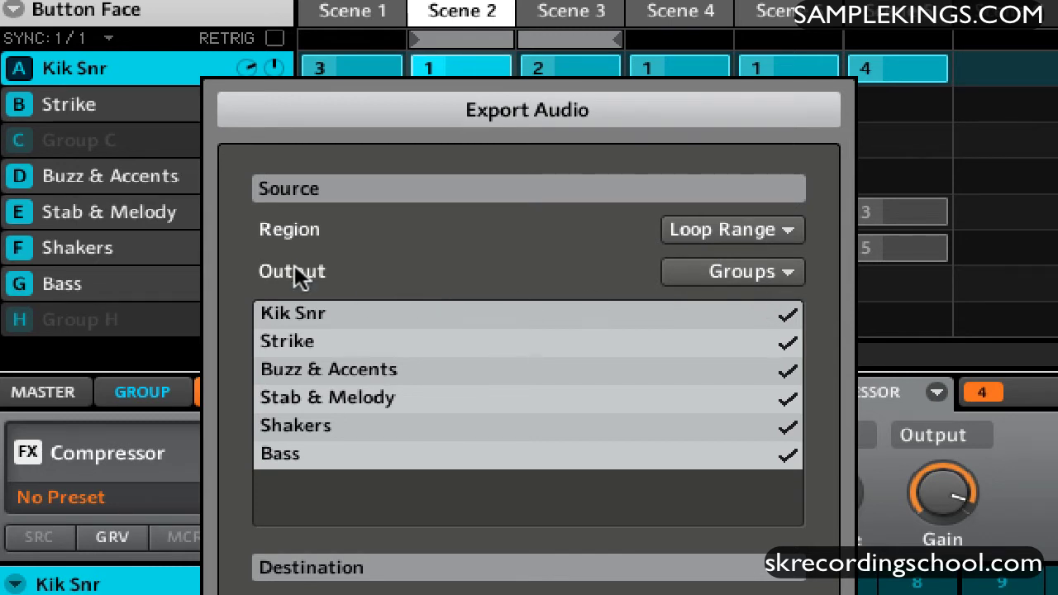
Set Output to Groups, trying Master first, with all six groups left ticked.
left_click(795, 274)
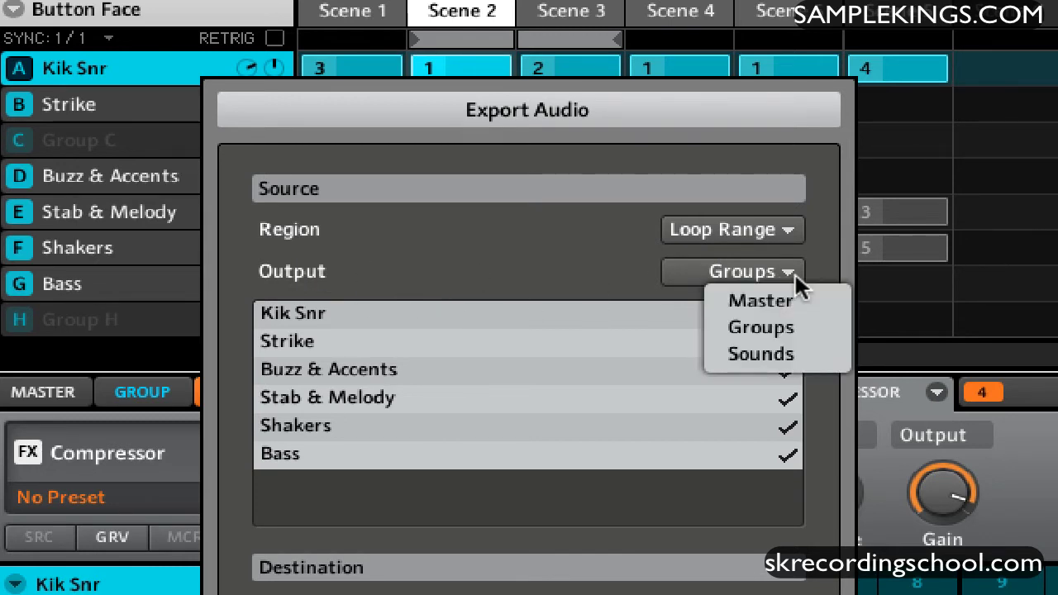
left_click(794, 303)
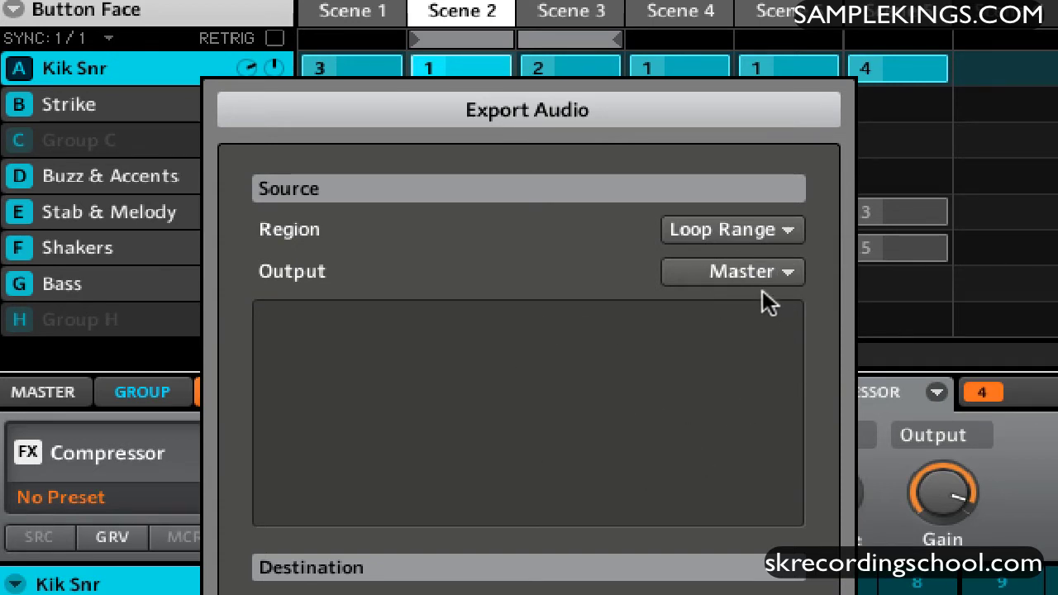
left_click(783, 273)
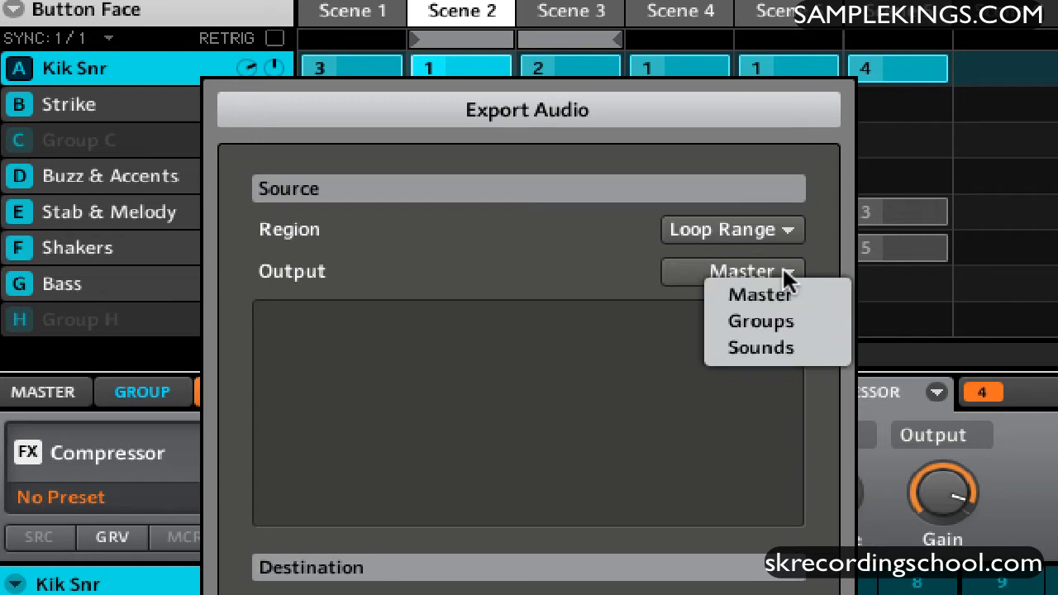
left_click(785, 323)
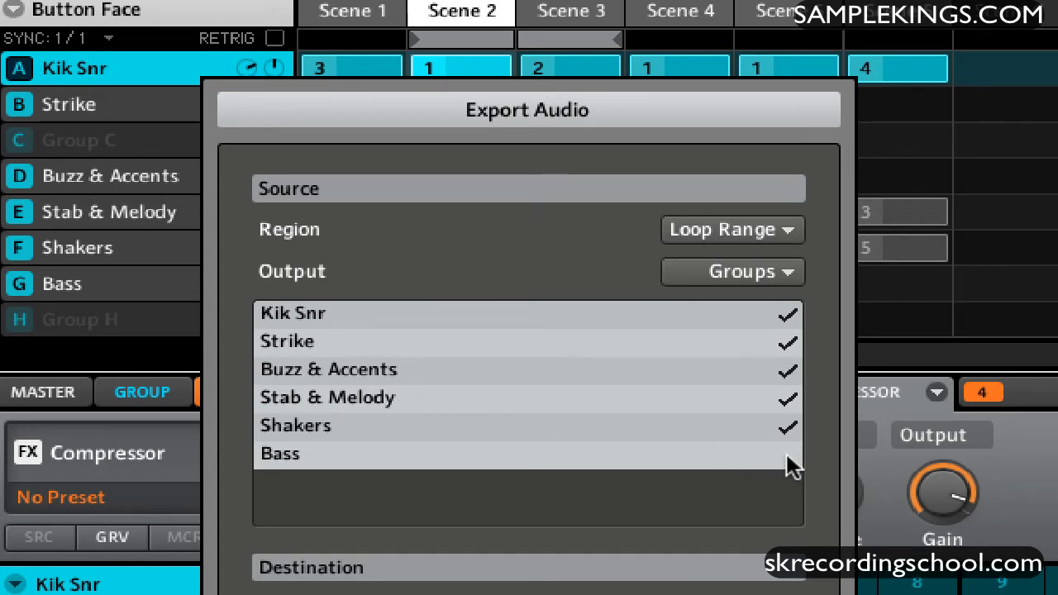
left_click(786, 398)
left_click(786, 428)
left_click(786, 404)
Switch the export Output to Sounds and scroll through the ticked sound list.
left_click(781, 276)
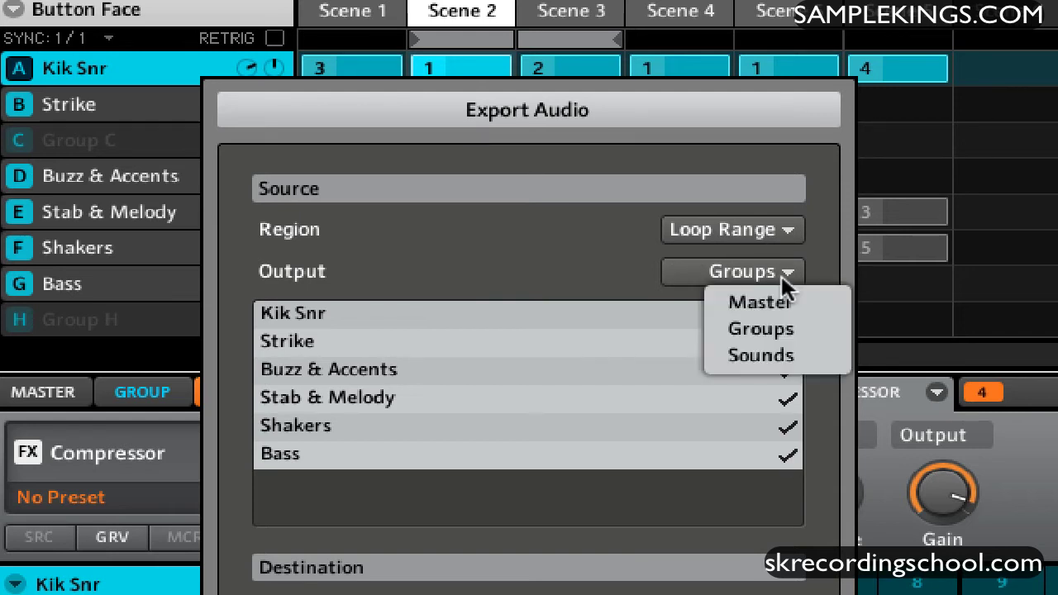
left_click(772, 359)
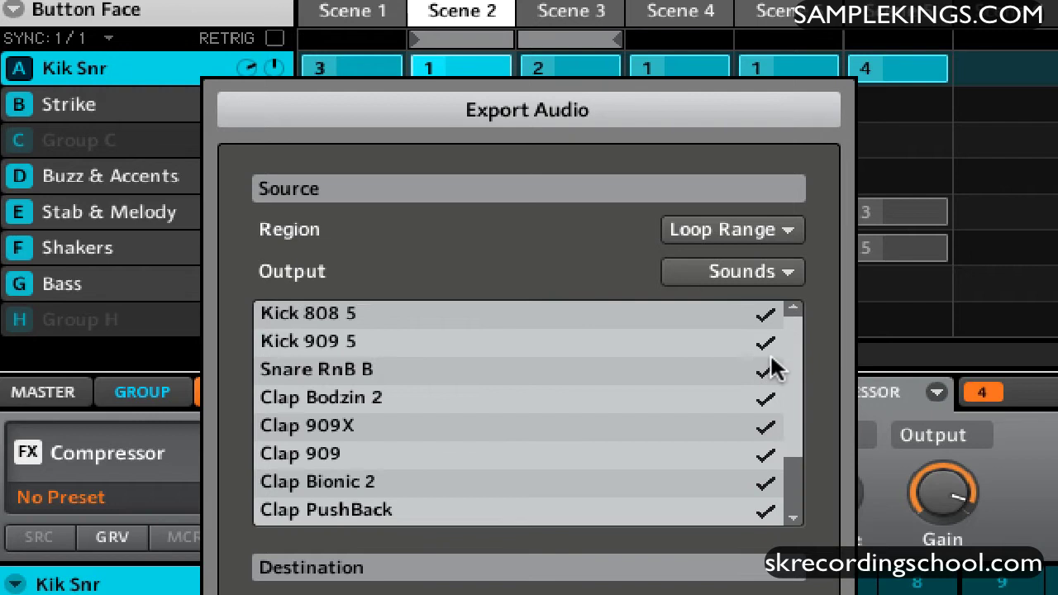
scroll(787, 434, "down", 3)
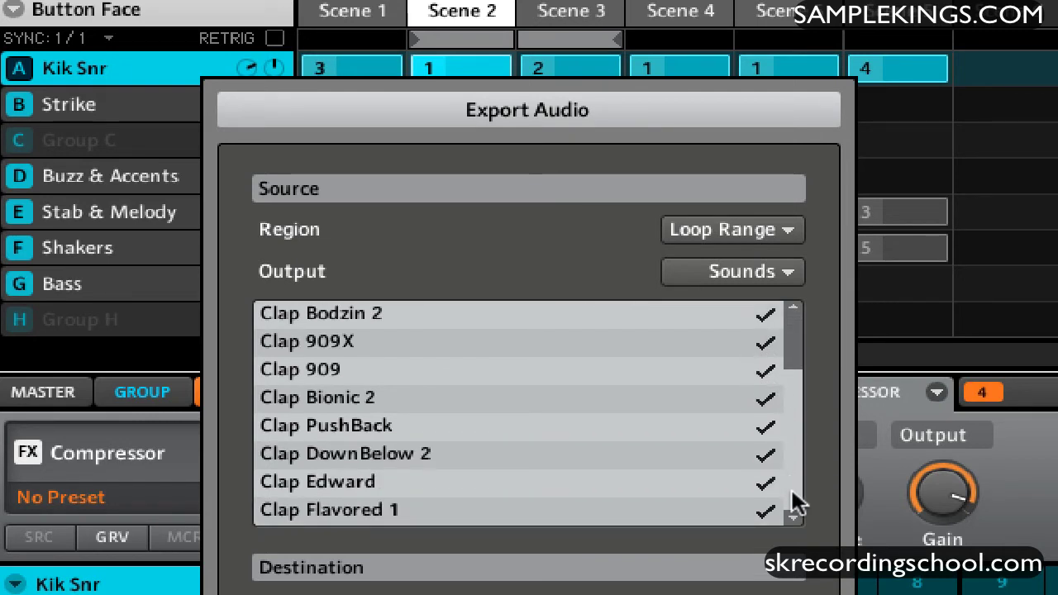
scroll(790, 454, "up", 1)
scroll(793, 438, "up", 2)
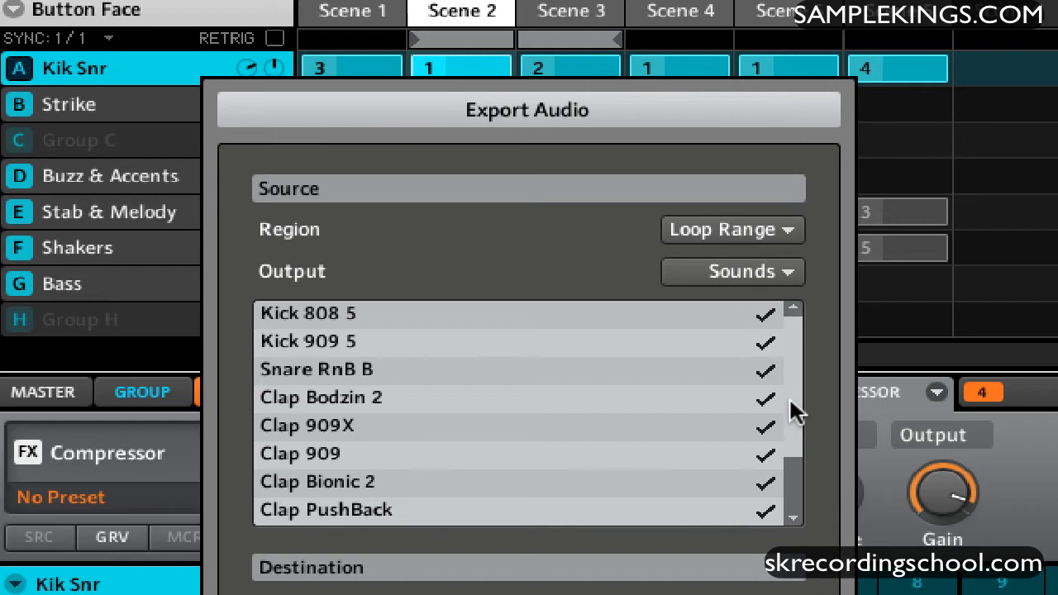
scroll(789, 430, "down", 3)
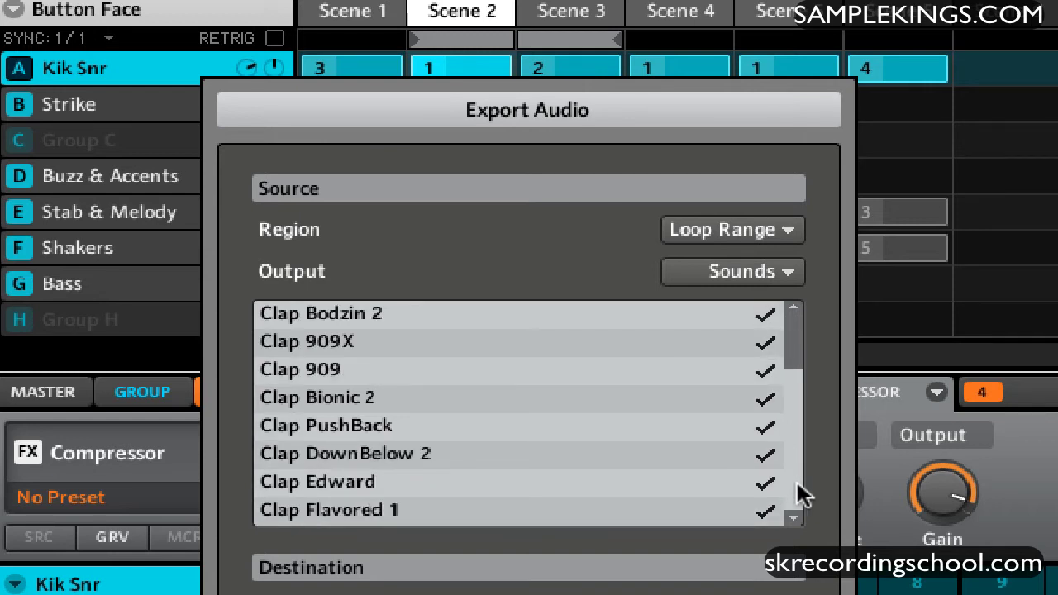
scroll(793, 436, "up", 3)
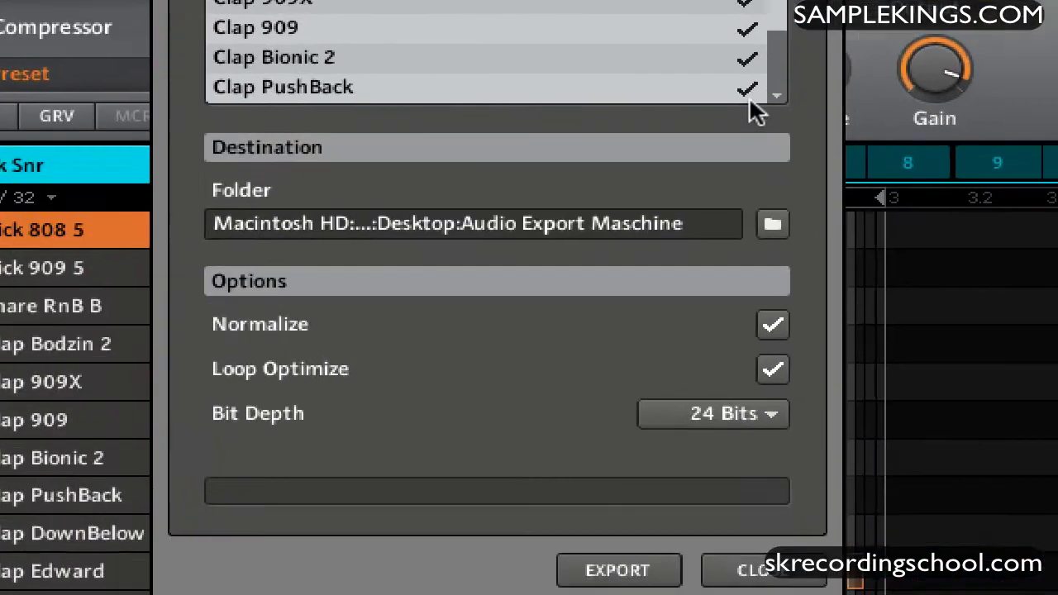
Close Export Audio, select the Strike group, and reopen Export Audio listing its two sounds.
left_click(762, 568)
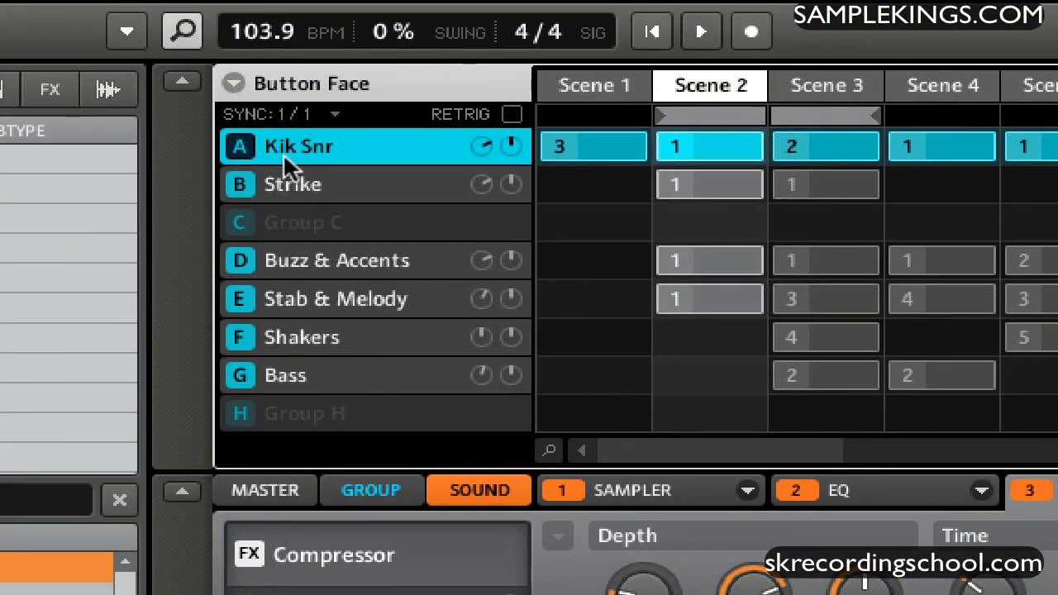
left_click(370, 184)
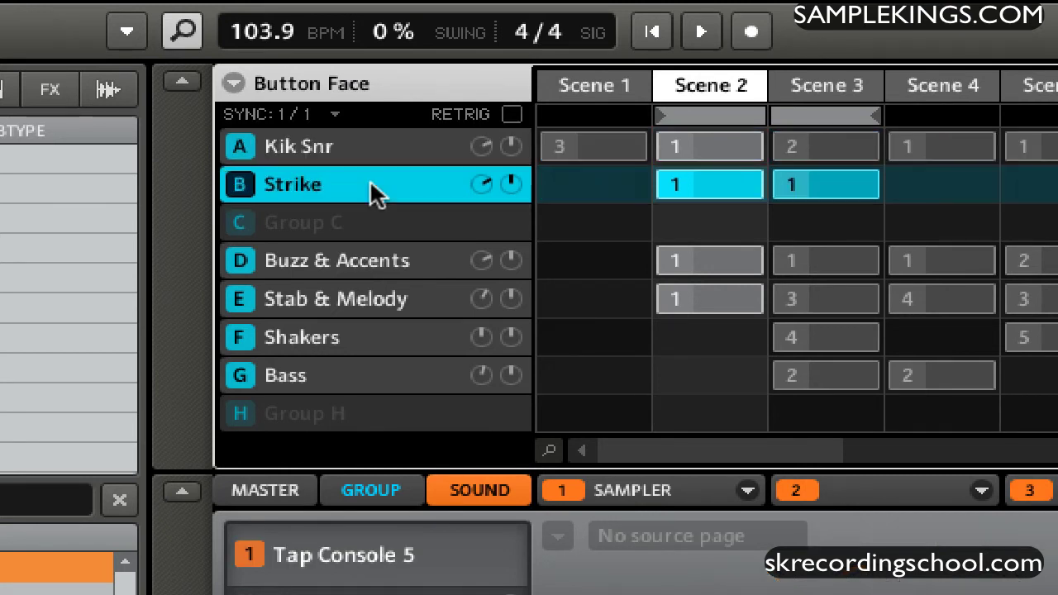
left_click(128, 31)
mouse_move(144, 72)
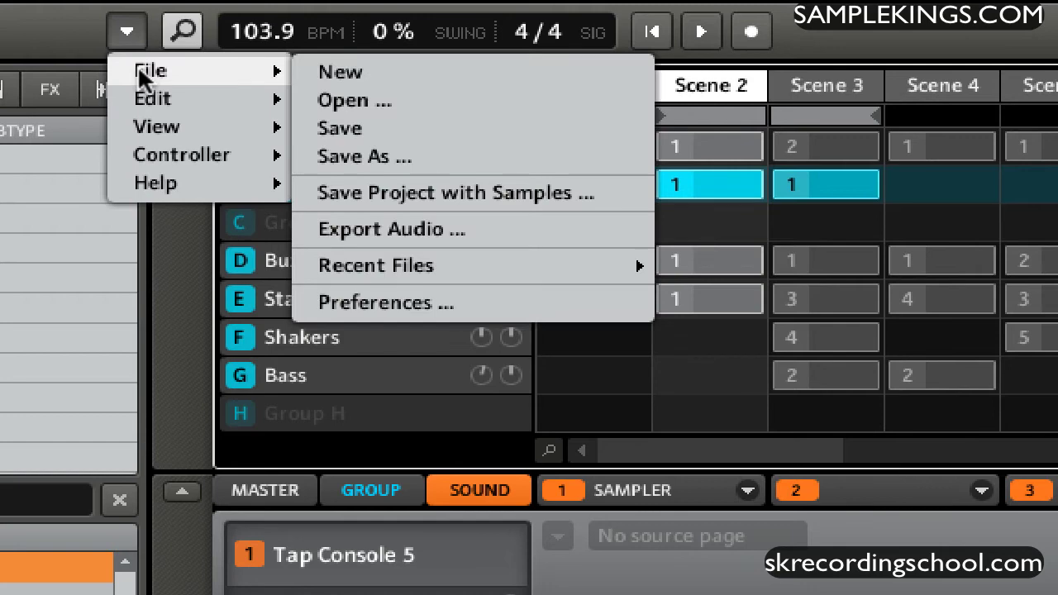
left_click(392, 228)
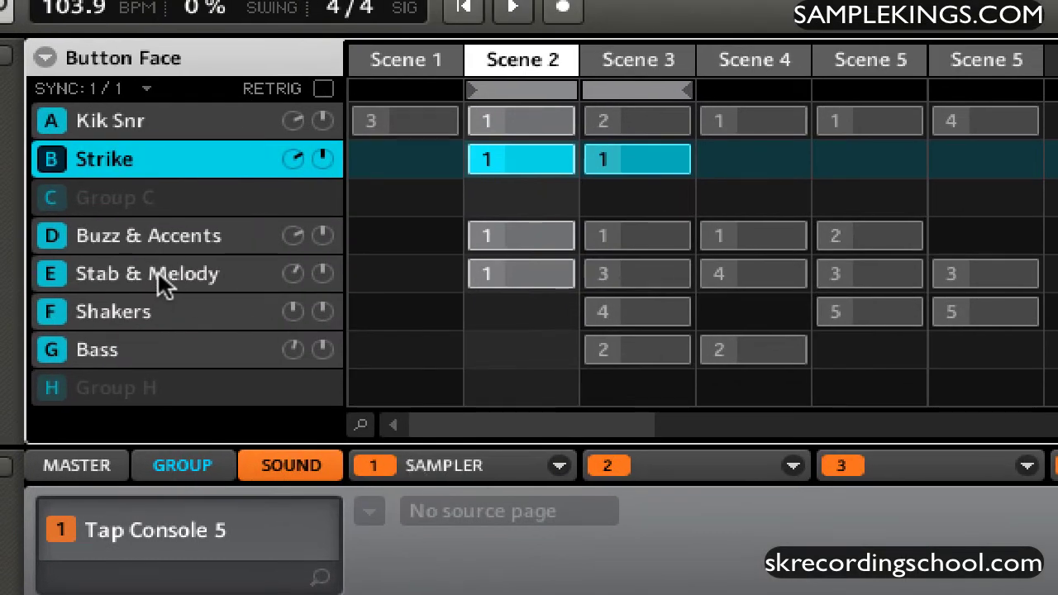
Select Stab & Melody, reopen Export Audio, and switch Output from Sounds to Groups.
left_click(158, 275)
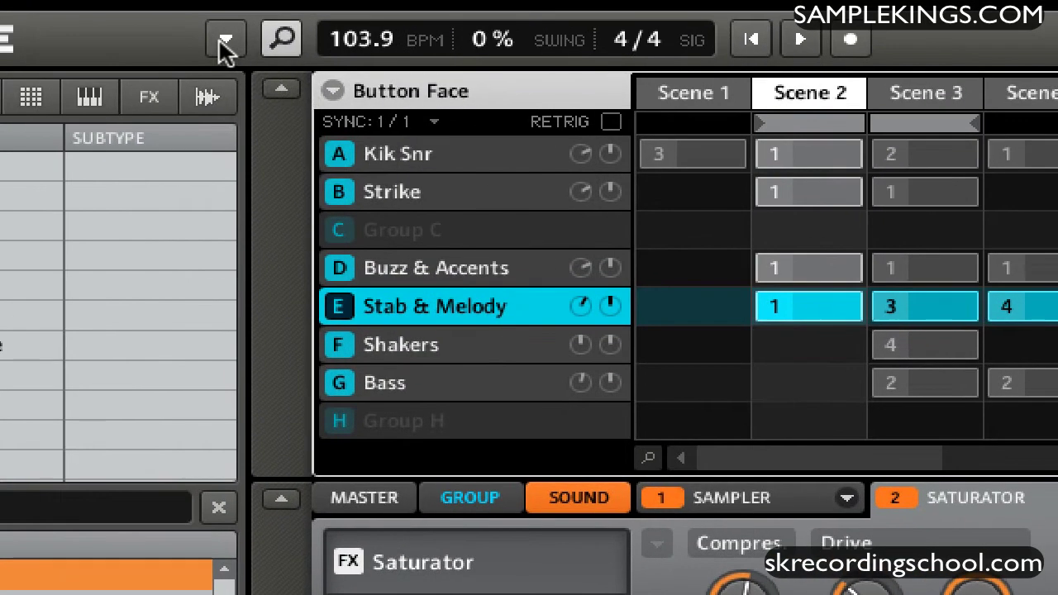
left_click(227, 41)
mouse_move(223, 83)
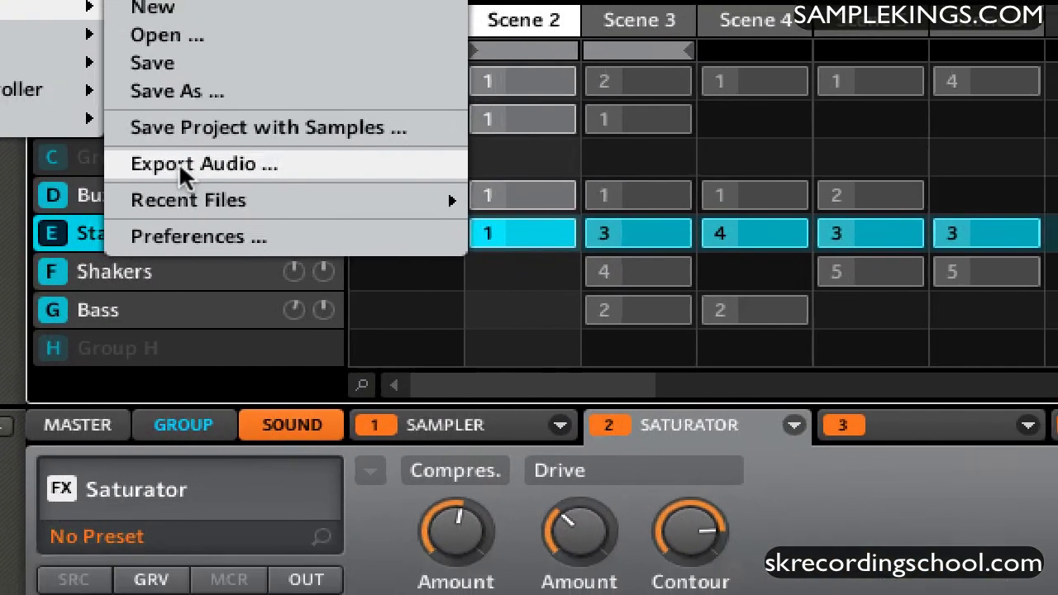
left_click(178, 162)
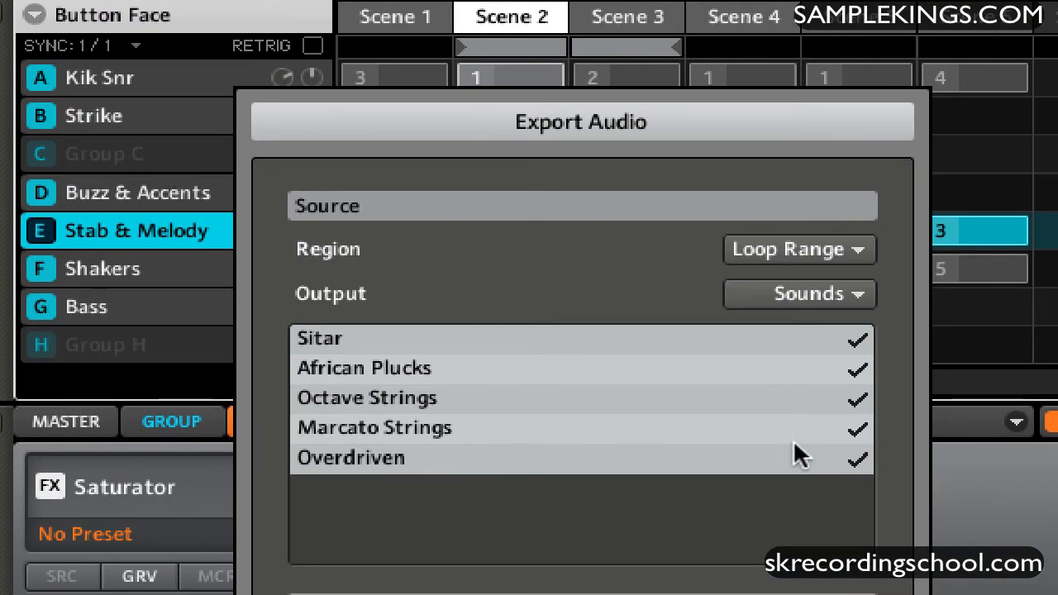
left_click(846, 288)
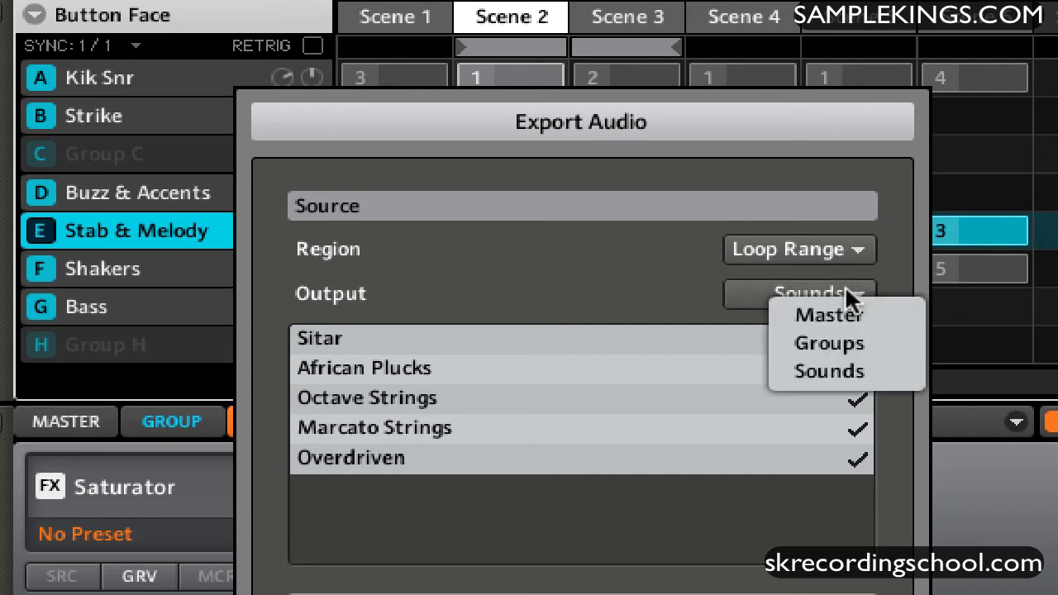
left_click(848, 350)
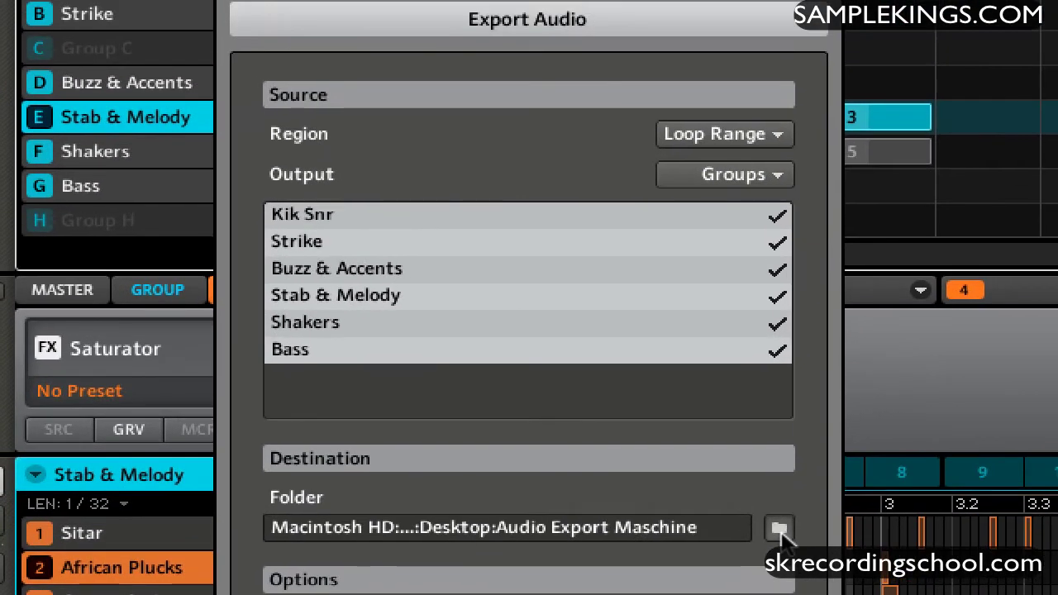
Browse for a new destination and choose the Desktop as the export folder.
left_click(846, 342)
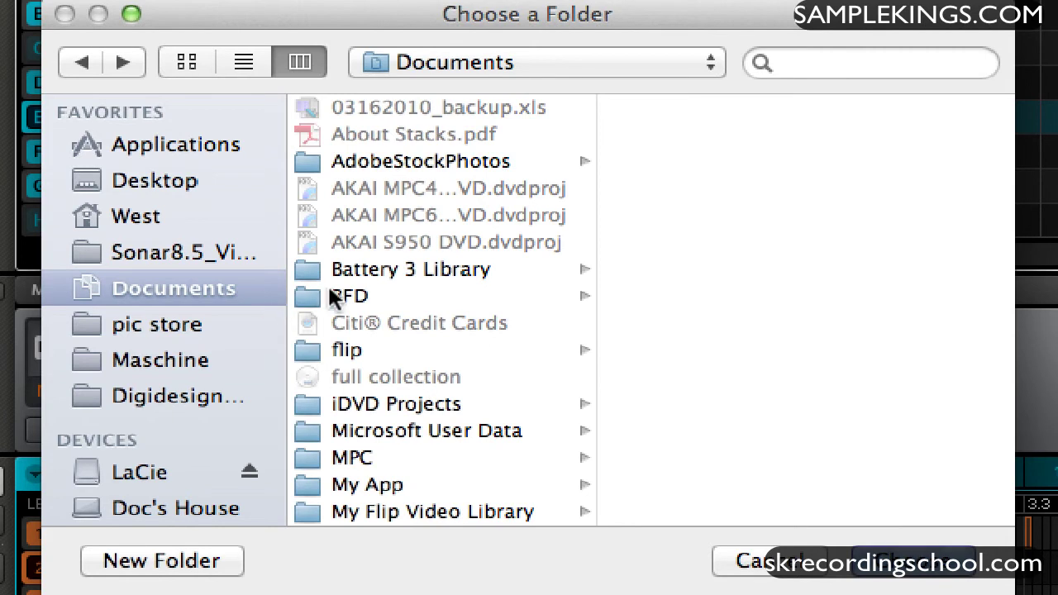
left_click(169, 180)
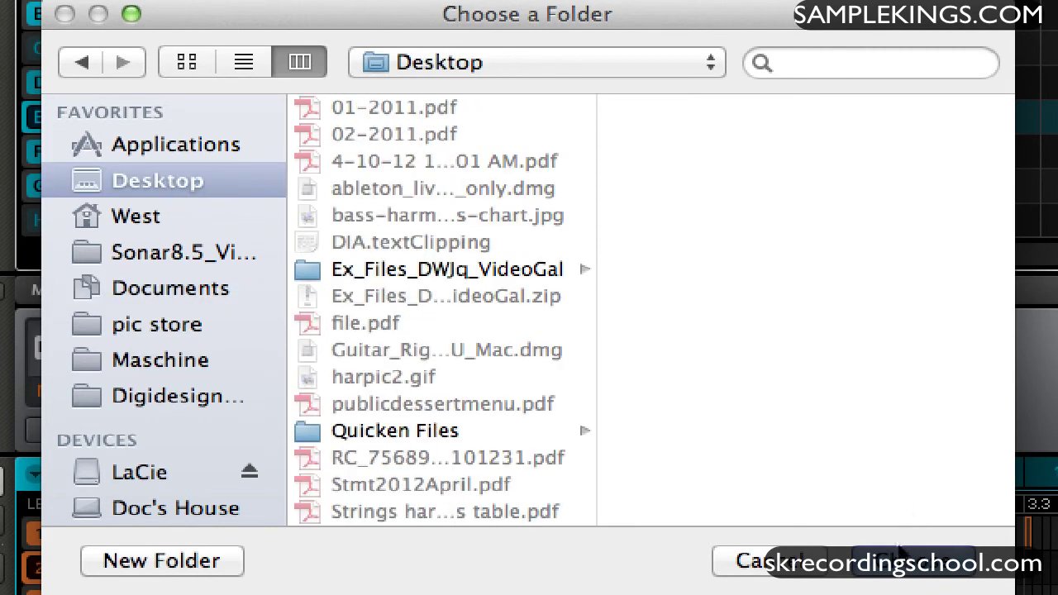
left_click(914, 560)
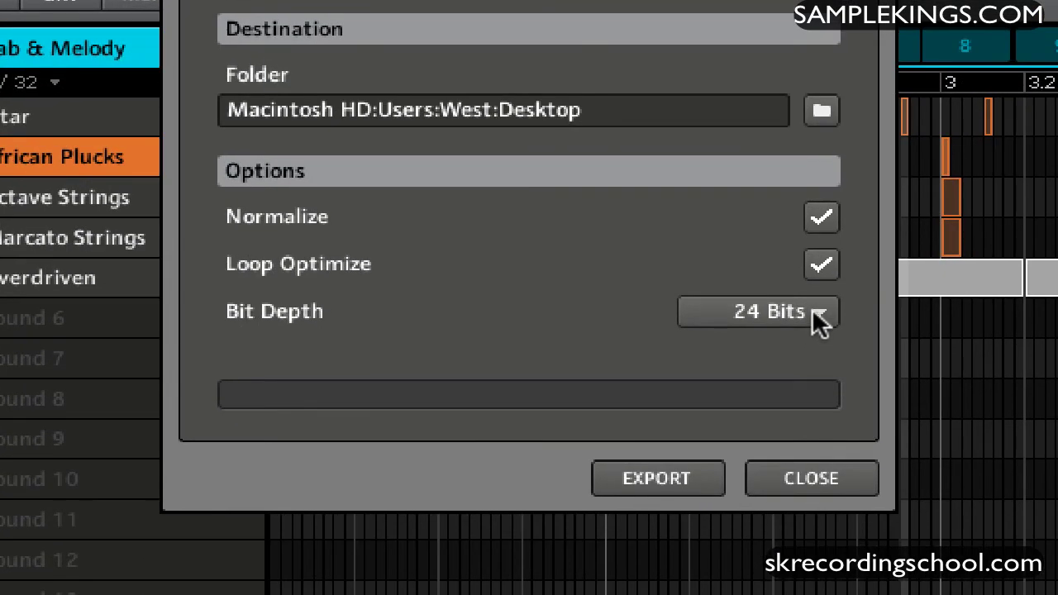
Set Bit Depth to 16 Bits and export the audio to the Desktop.
left_click(812, 310)
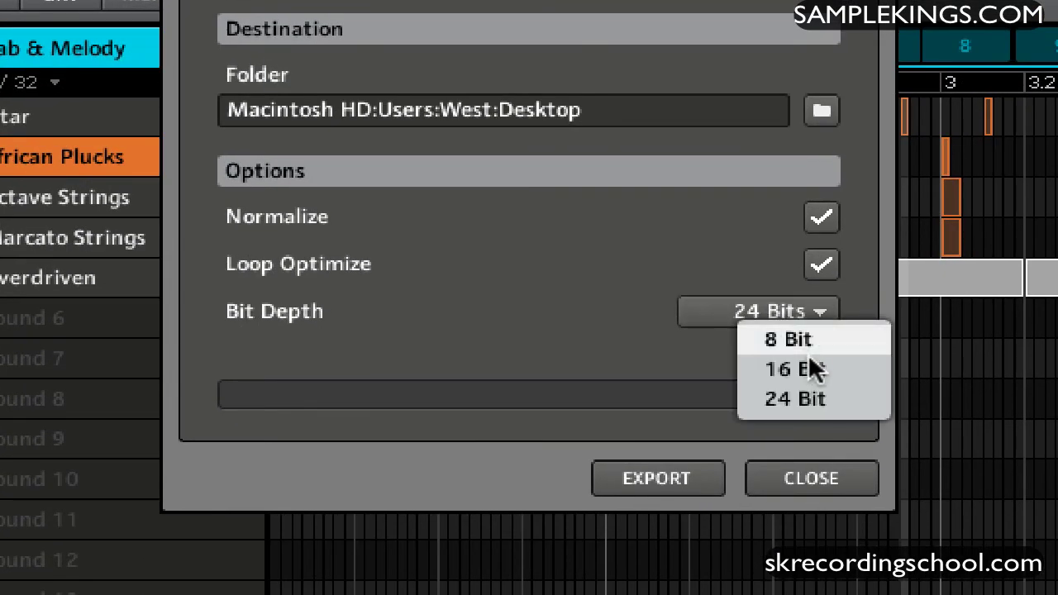
left_click(809, 357)
left_click(817, 303)
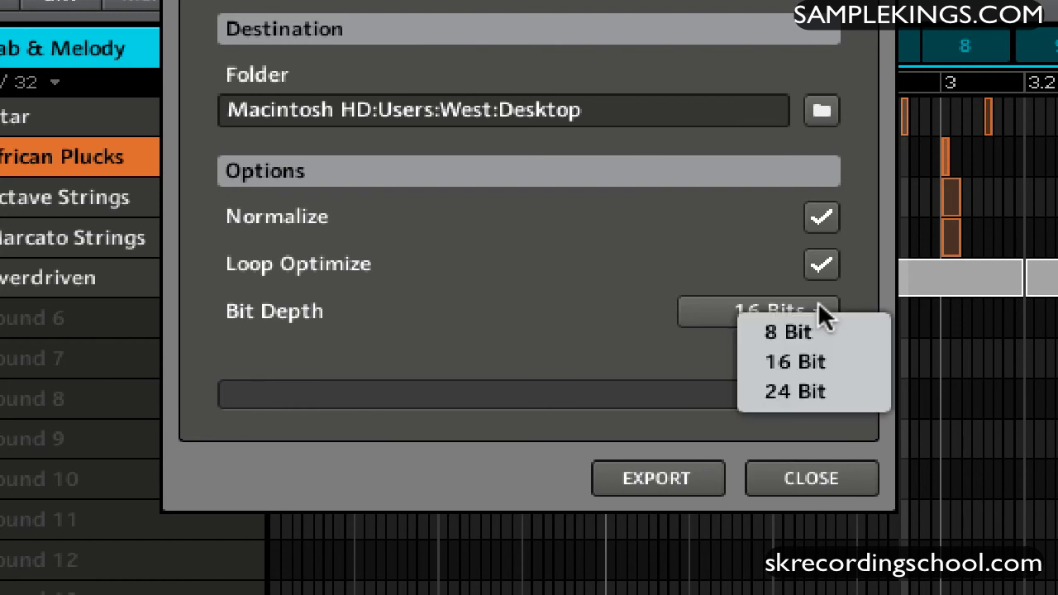
left_click(815, 332)
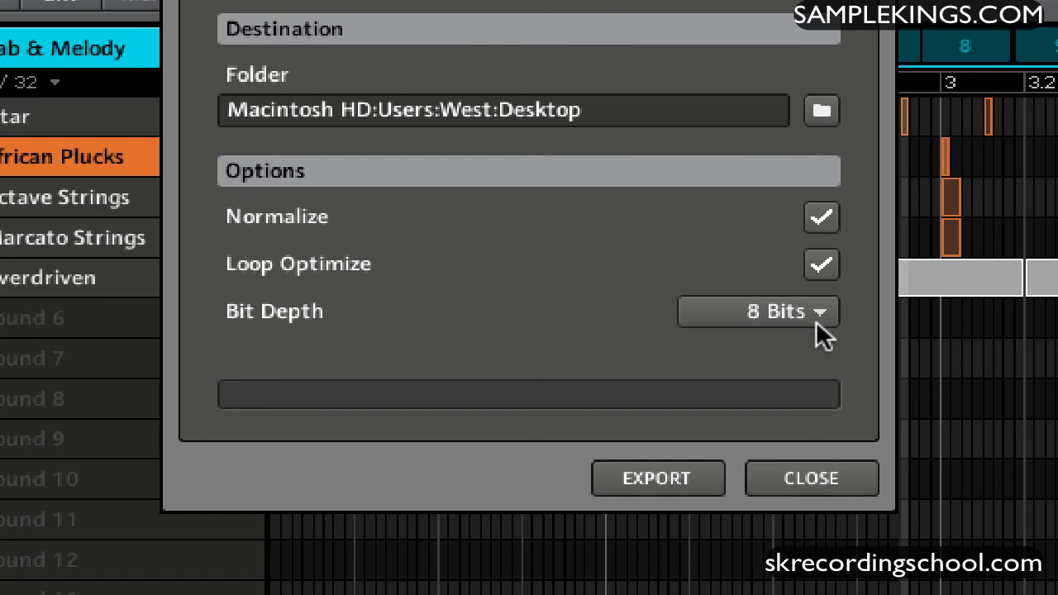
left_click(812, 310)
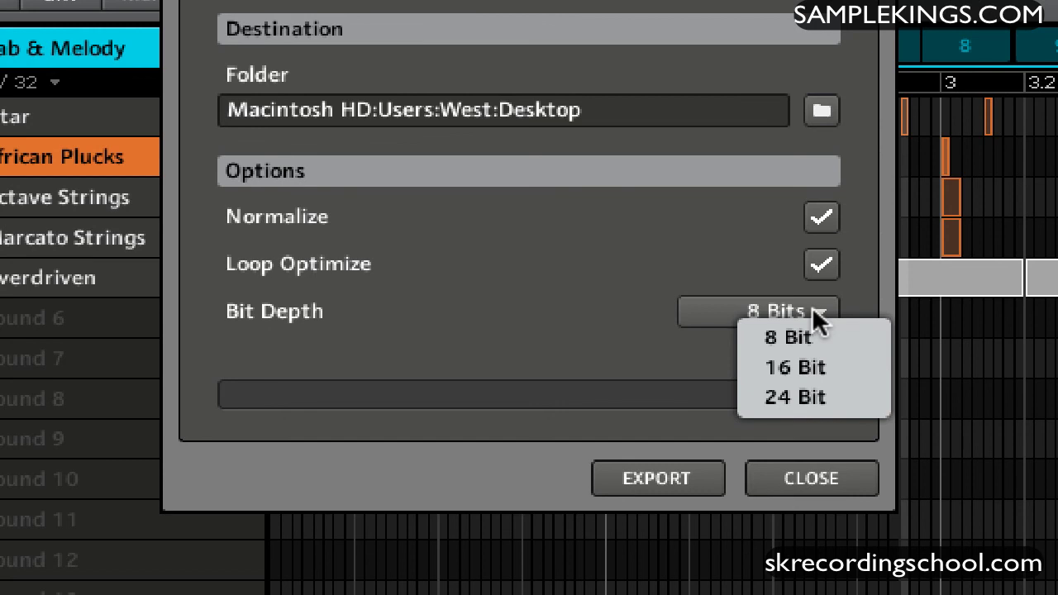
left_click(793, 397)
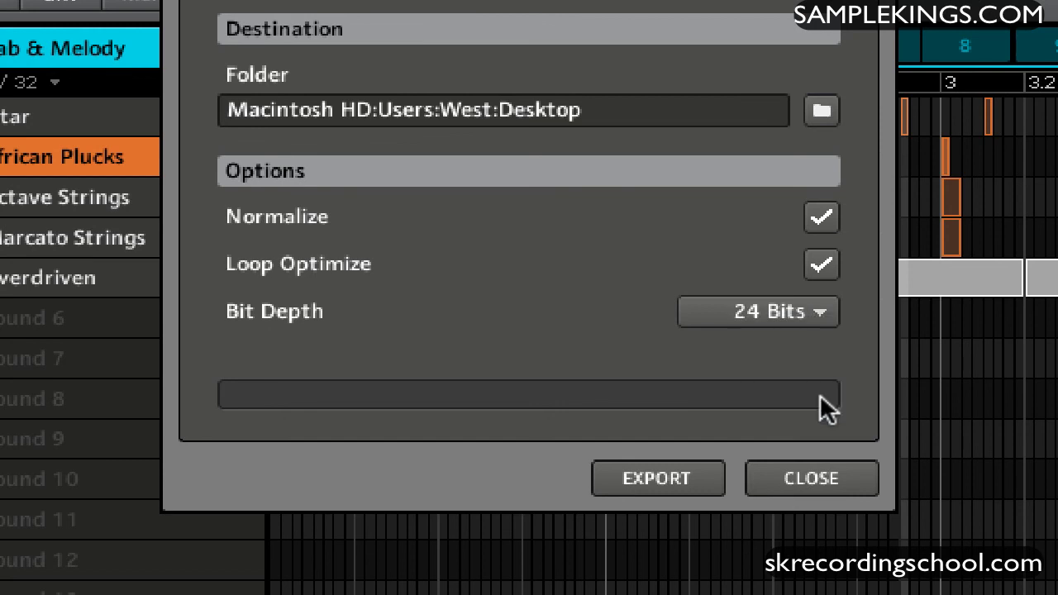
left_click(824, 318)
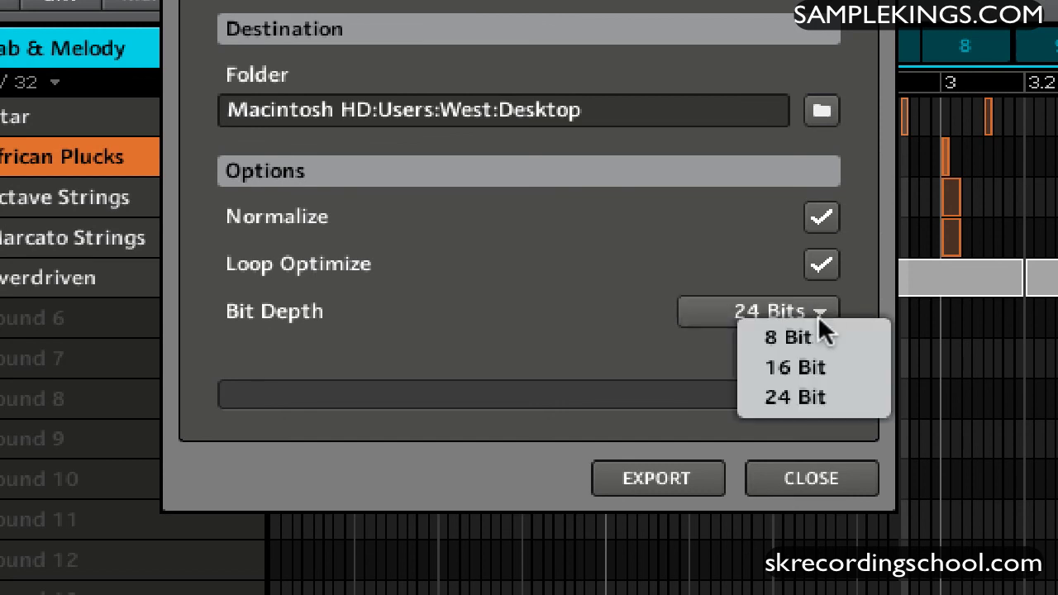
left_click(827, 367)
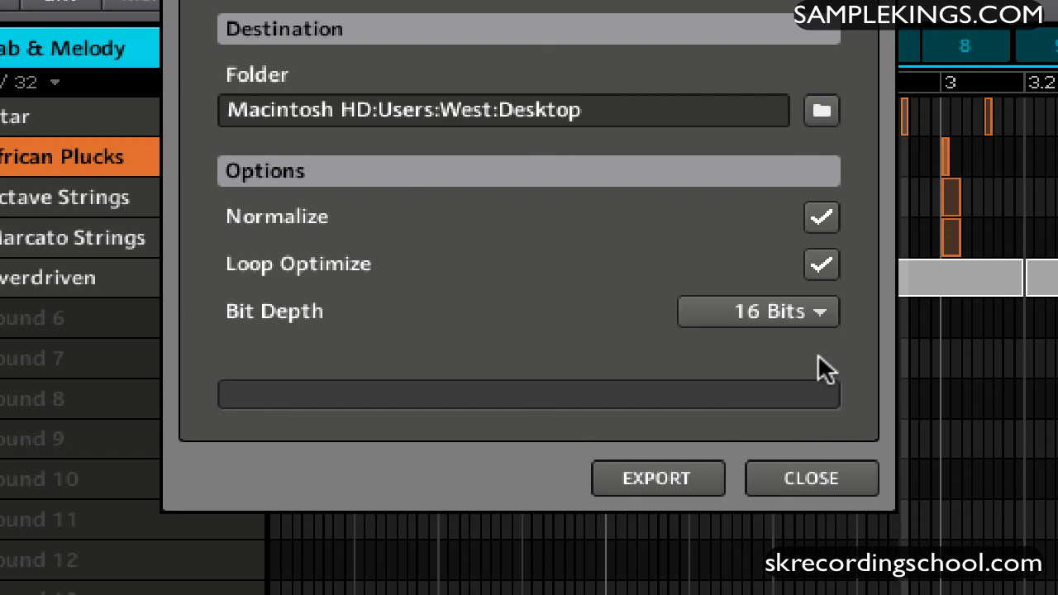
left_click(653, 477)
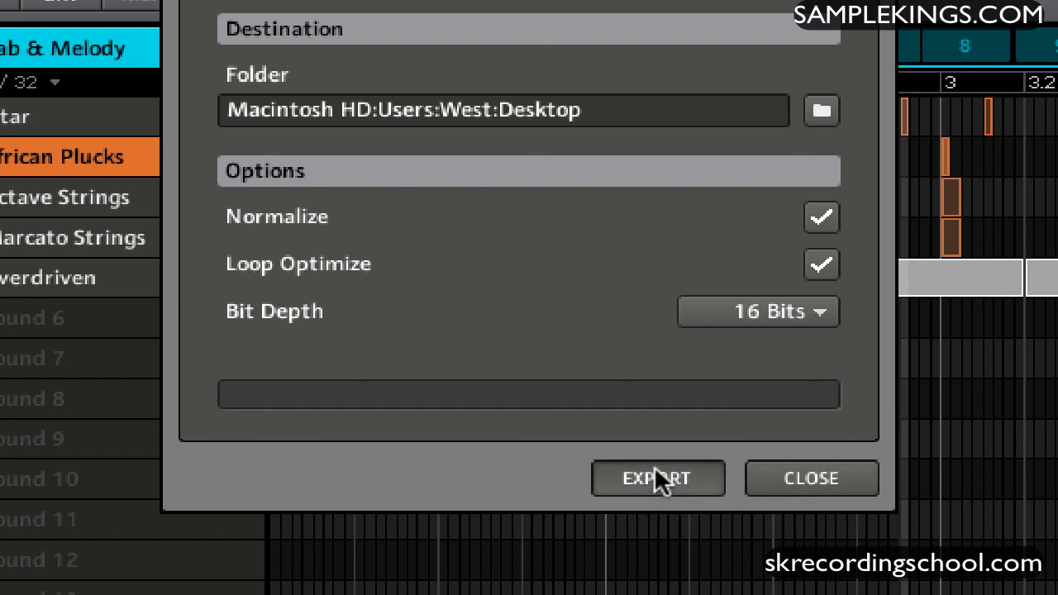